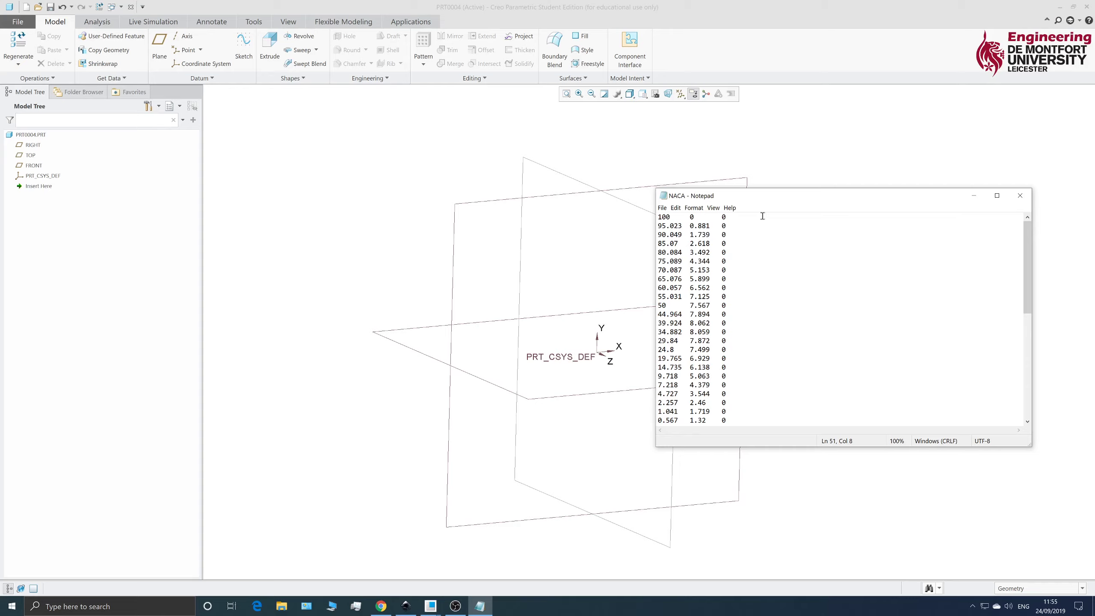
- Save the Notepad coordinate list to the Desktop as NACA.pts with type All Files, replacing the existing file, and minimize Notepad
{"action": "mouse_move", "coordinate": [1029, 241]}
{"action": "left_mouse_down"}
{"action": "mouse_move", "coordinate": [1029, 347]}
{"action": "mouse_move", "coordinate": [1029, 241]}
{"action": "left_mouse_up"}
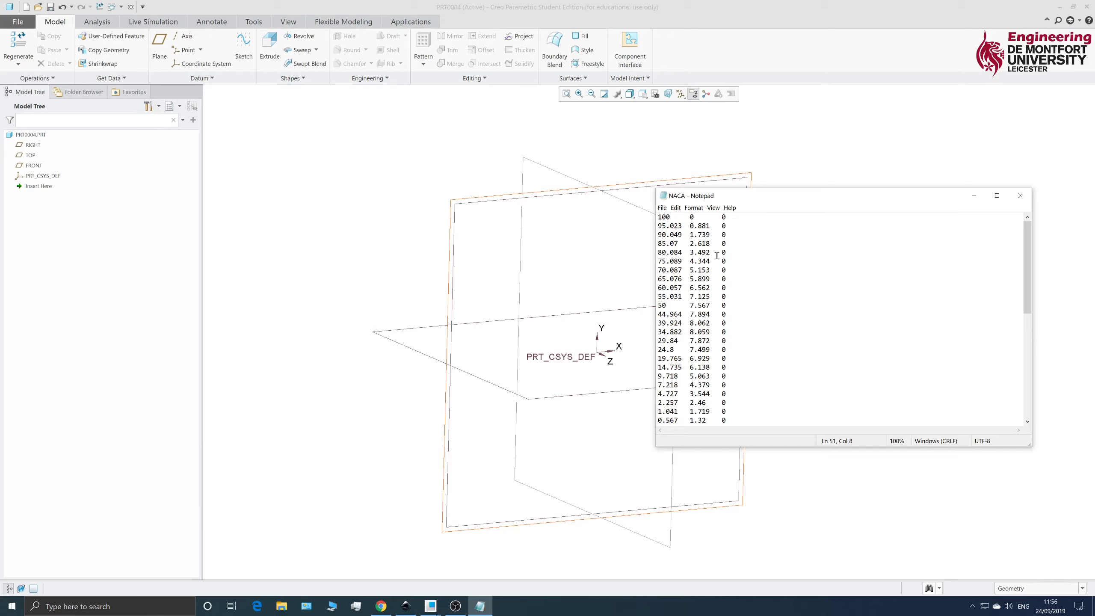
{"action": "left_click", "coordinate": [663, 210]}
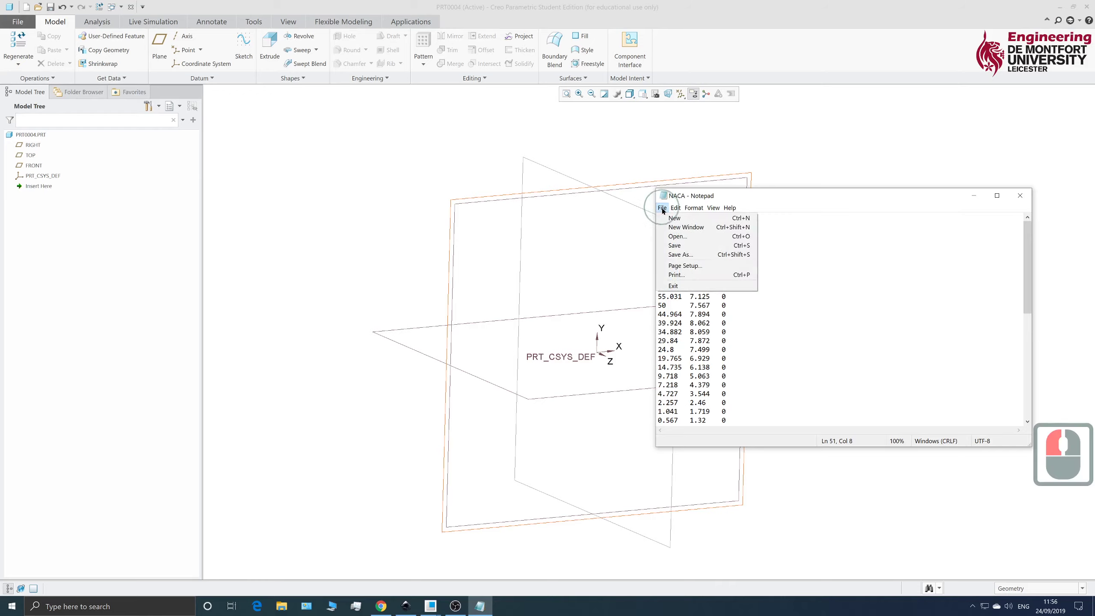
{"action": "left_click", "coordinate": [704, 255]}
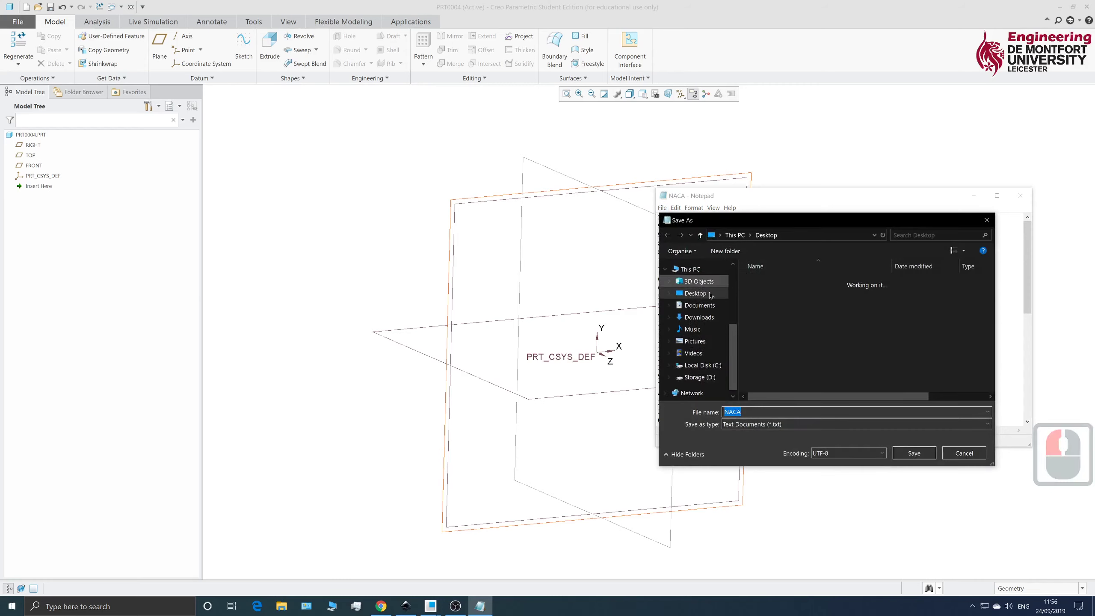
{"action": "left_click", "coordinate": [790, 431]}
{"action": "left_click", "coordinate": [751, 443]}
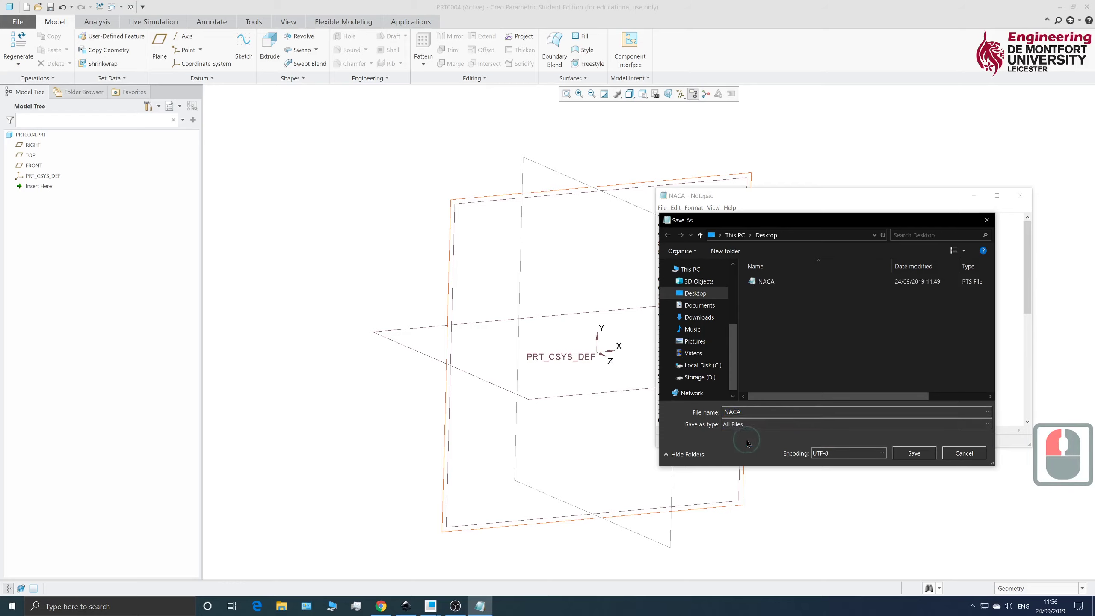
{"action": "double_click", "coordinate": [750, 413]}
{"action": "left_click", "coordinate": [751, 414]}
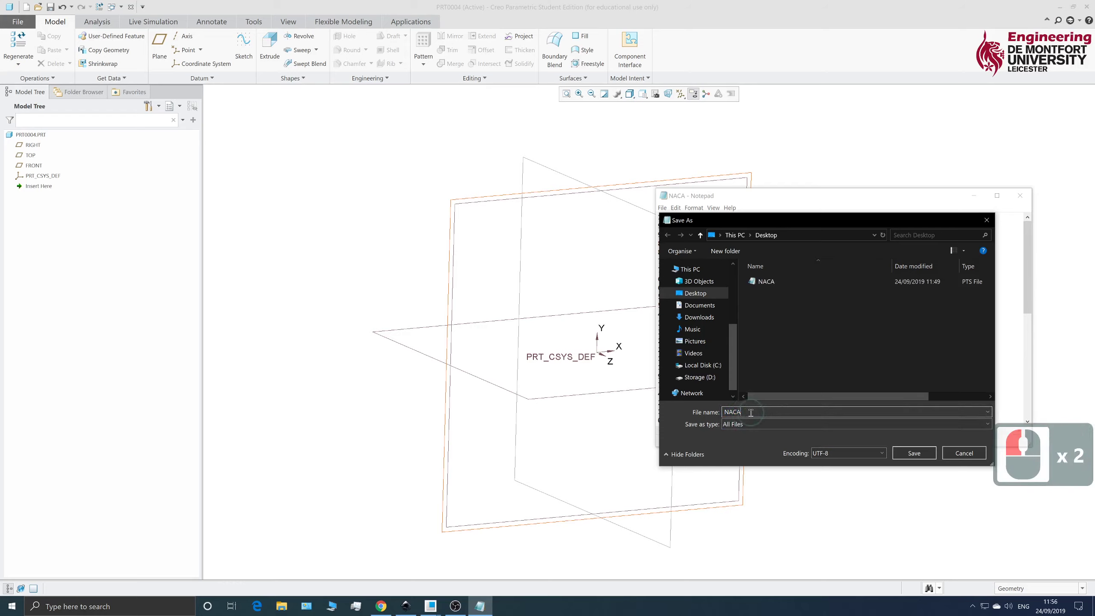
{"action": "type", "text": ".pts"}
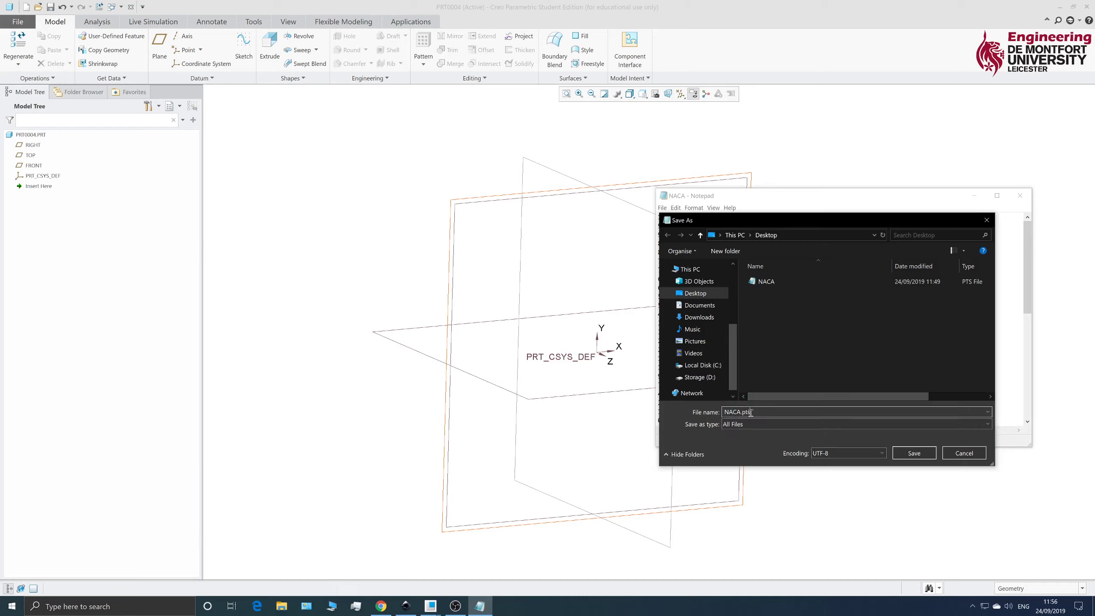
{"action": "left_click", "coordinate": [928, 457]}
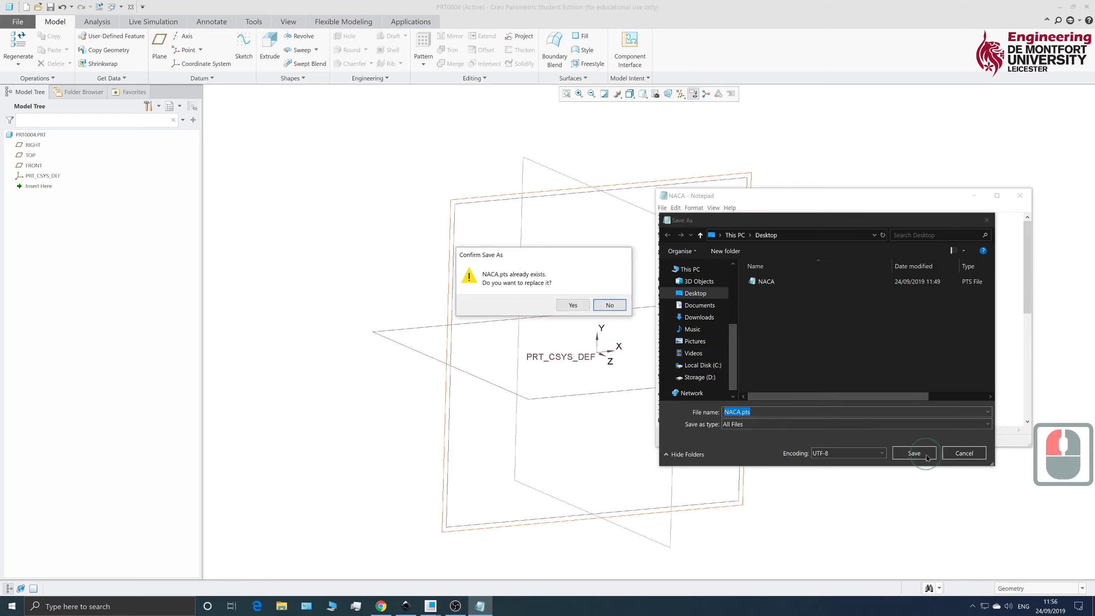
{"action": "left_click", "coordinate": [572, 305]}
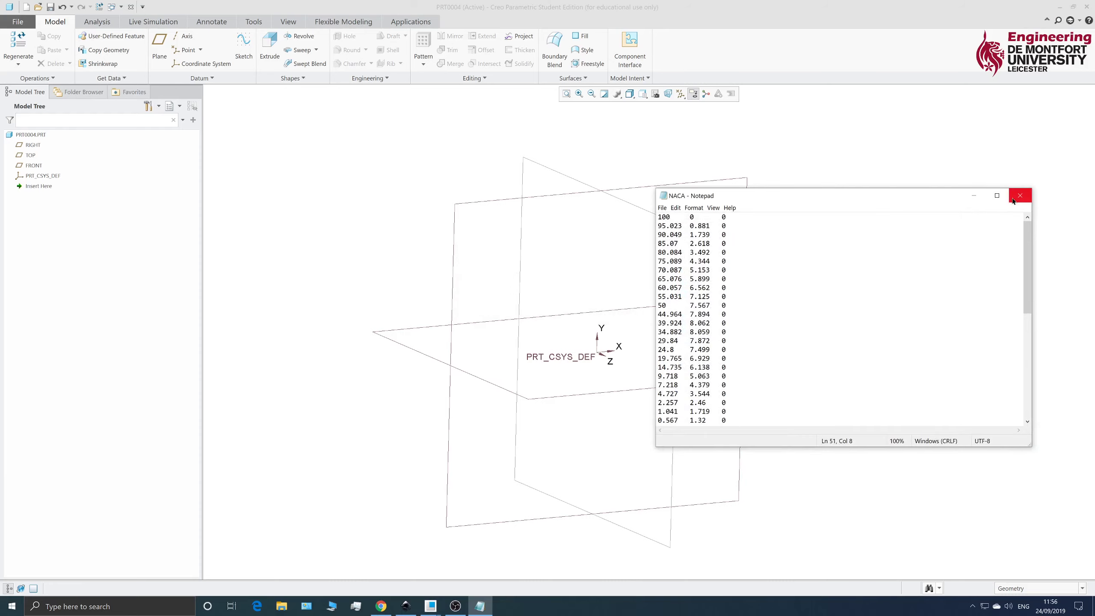
{"action": "left_click", "coordinate": [975, 196]}
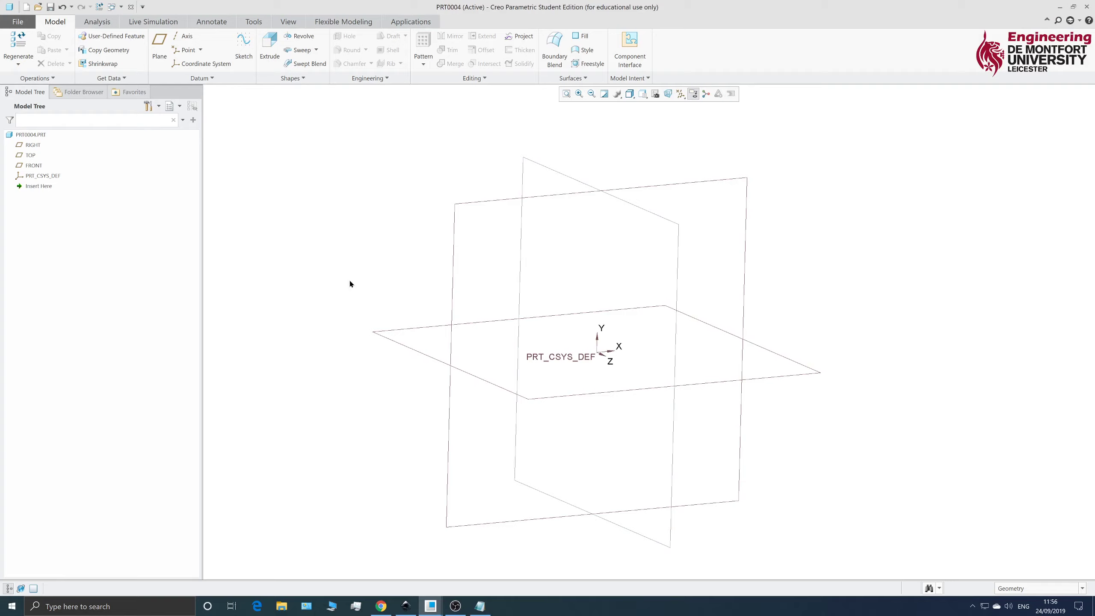
- Start an offset coordinate system datum point feature referencing PRT_CSYS_DEF and import the points from NACA.pts
{"action": "left_click", "coordinate": [201, 51]}
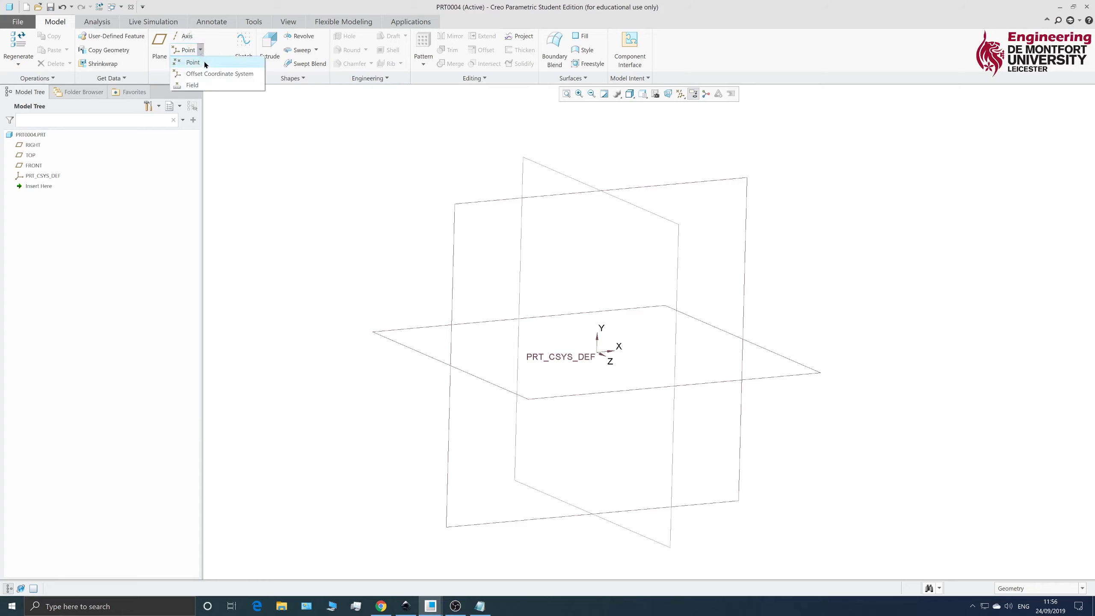
{"action": "left_click", "coordinate": [228, 74]}
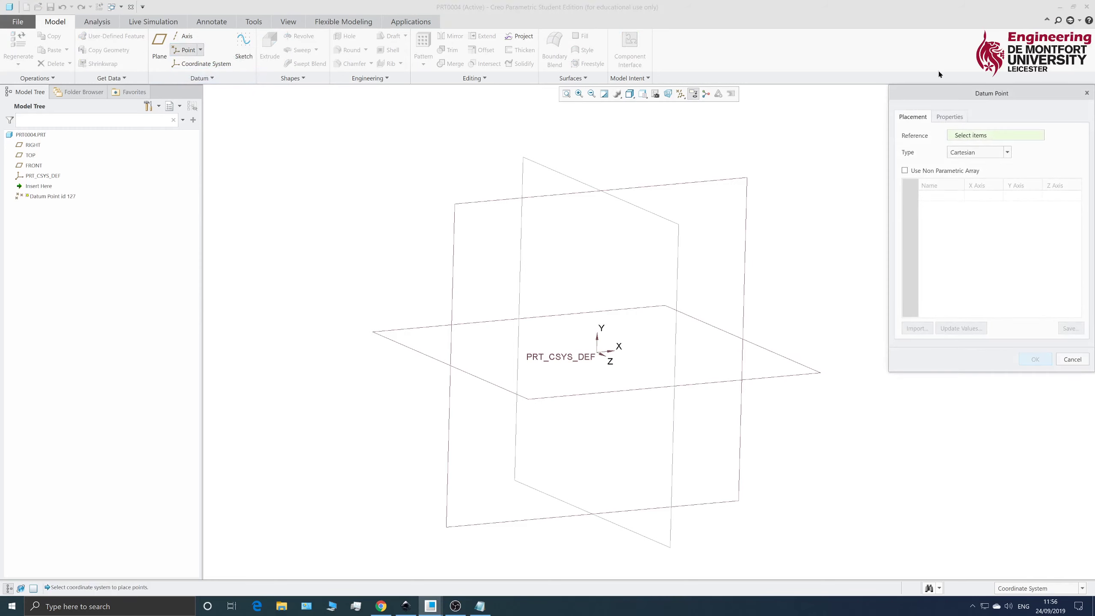
{"action": "left_click_drag", "start_coordinate": [943, 95], "coordinate": [886, 139]}
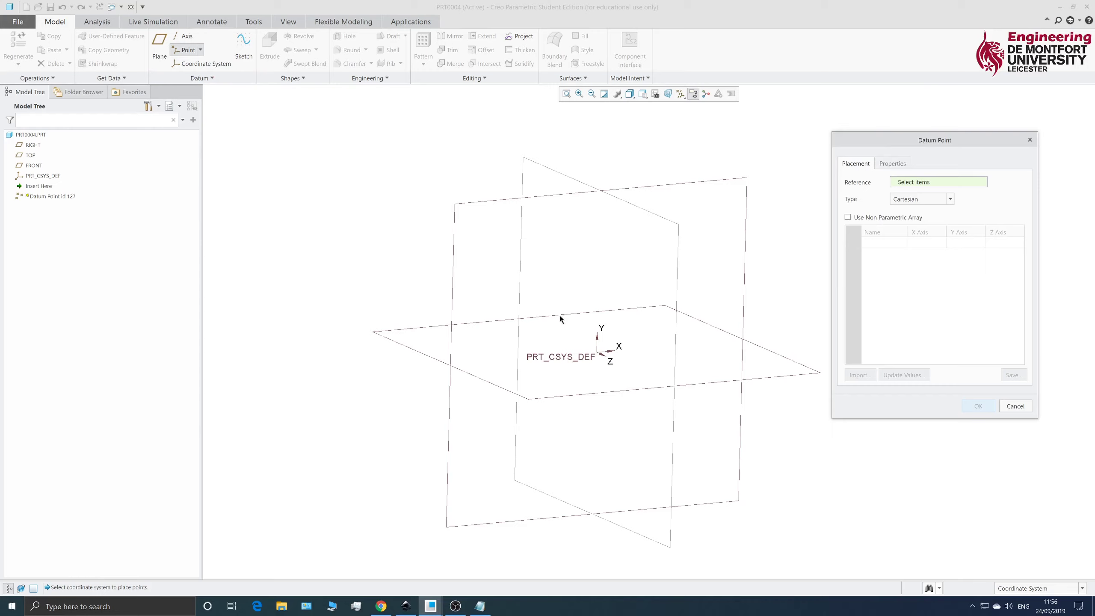
{"action": "left_click", "coordinate": [47, 176]}
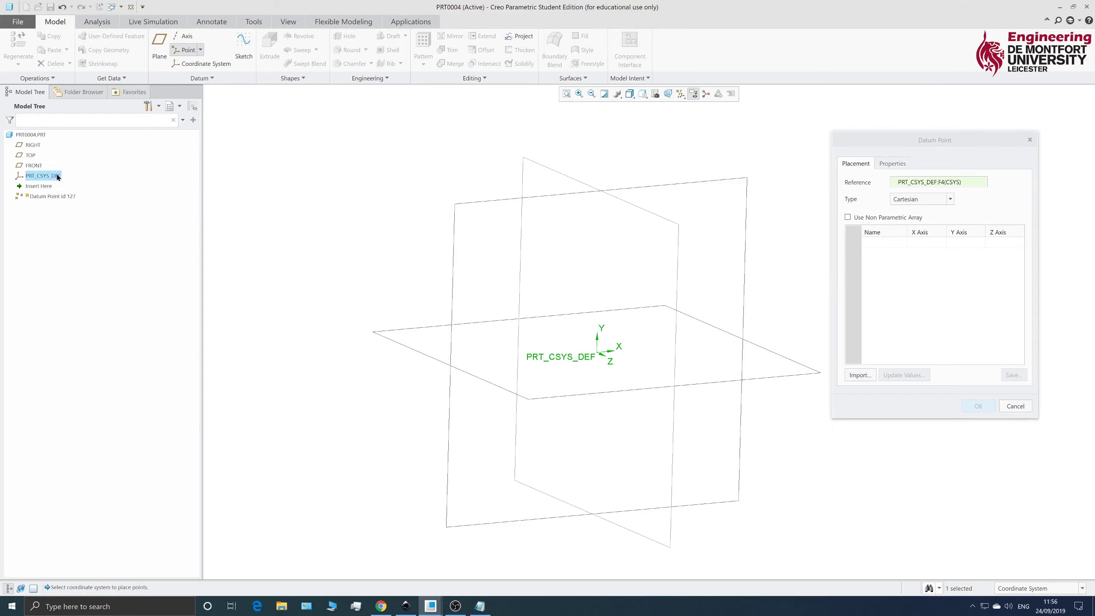
{"action": "left_click", "coordinate": [859, 376]}
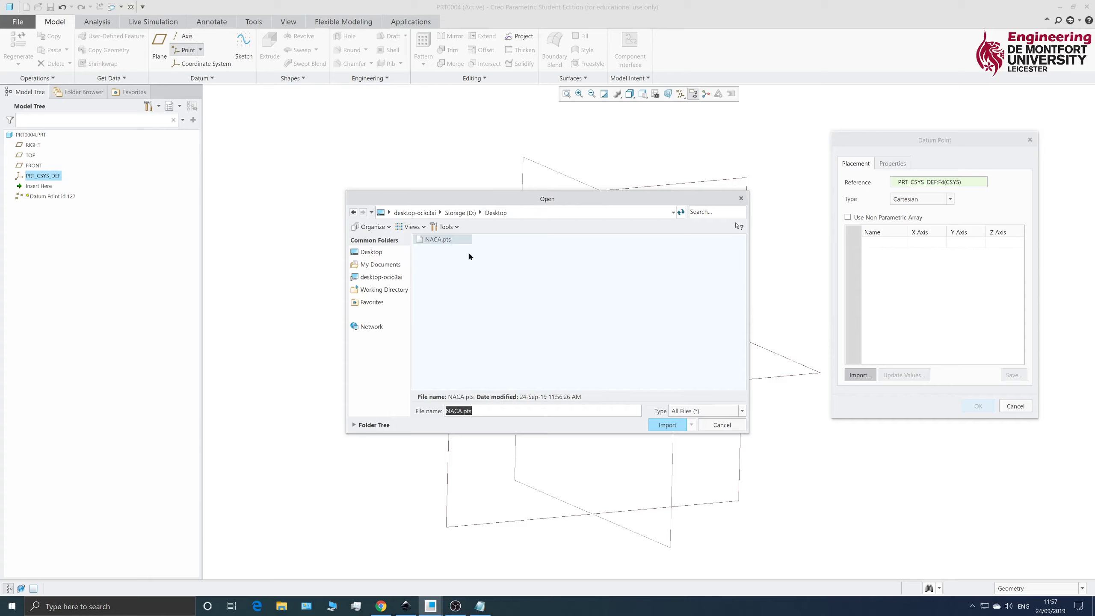
{"action": "left_click", "coordinate": [666, 425]}
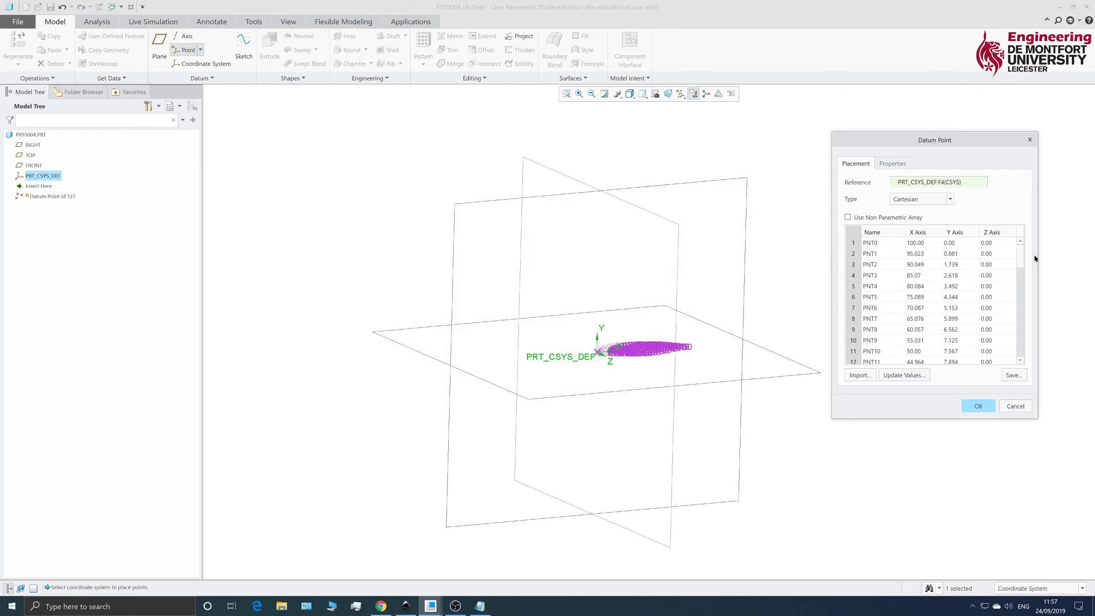
- Check the imported coordinates in the point table and the airfoil layout in the model, and accept the datum points
{"action": "left_click", "coordinate": [919, 244]}
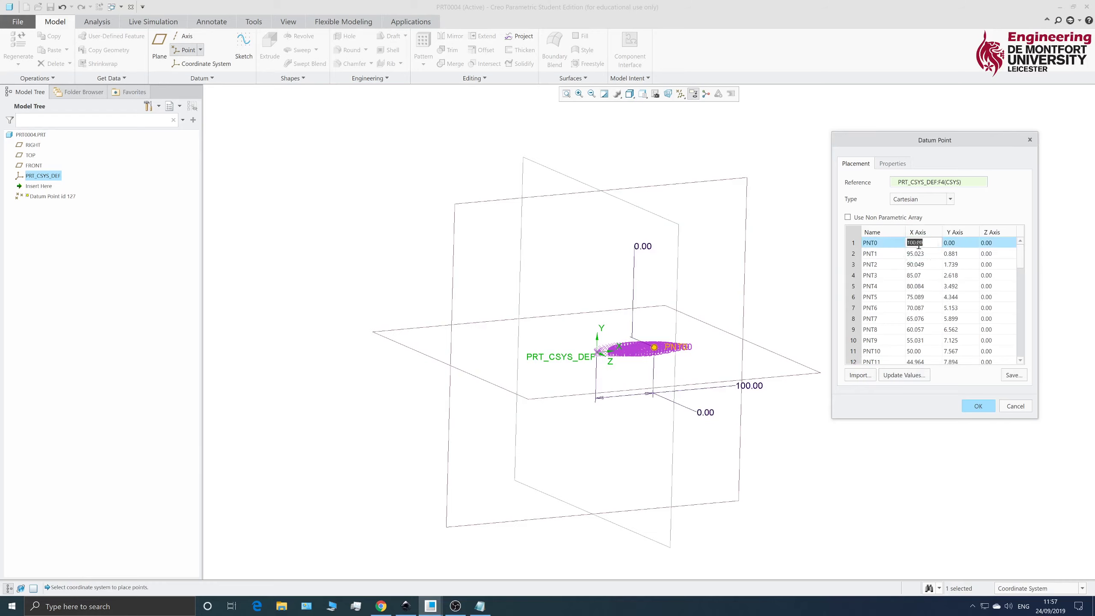
{"action": "scroll", "coordinate": [1020, 357], "scroll_direction": "down", "scroll_amount": 4}
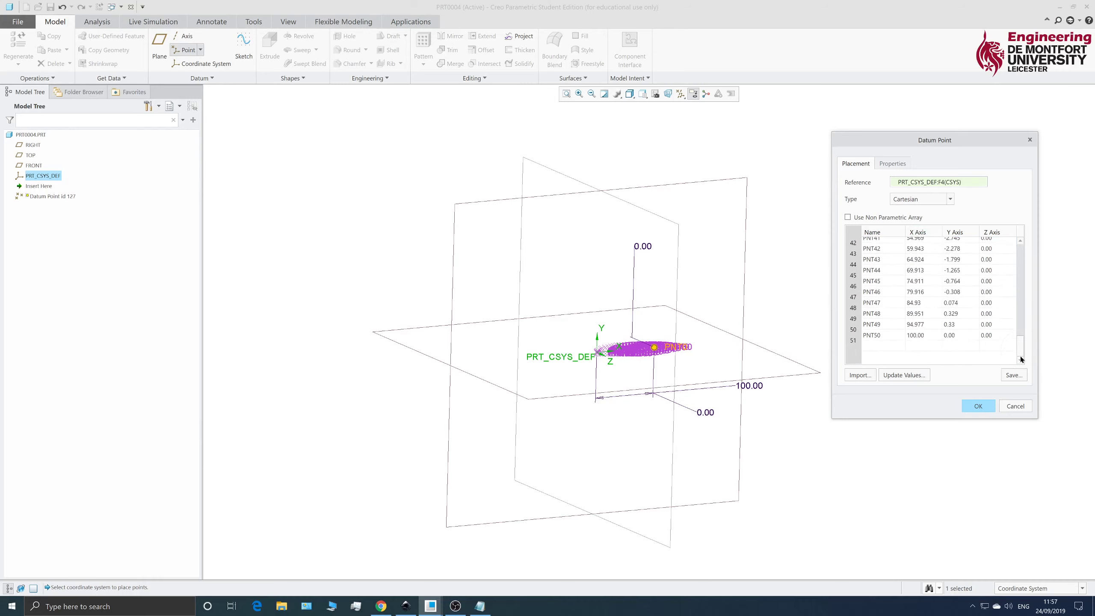
{"action": "scroll", "coordinate": [1023, 259], "scroll_direction": "up", "scroll_amount": 6}
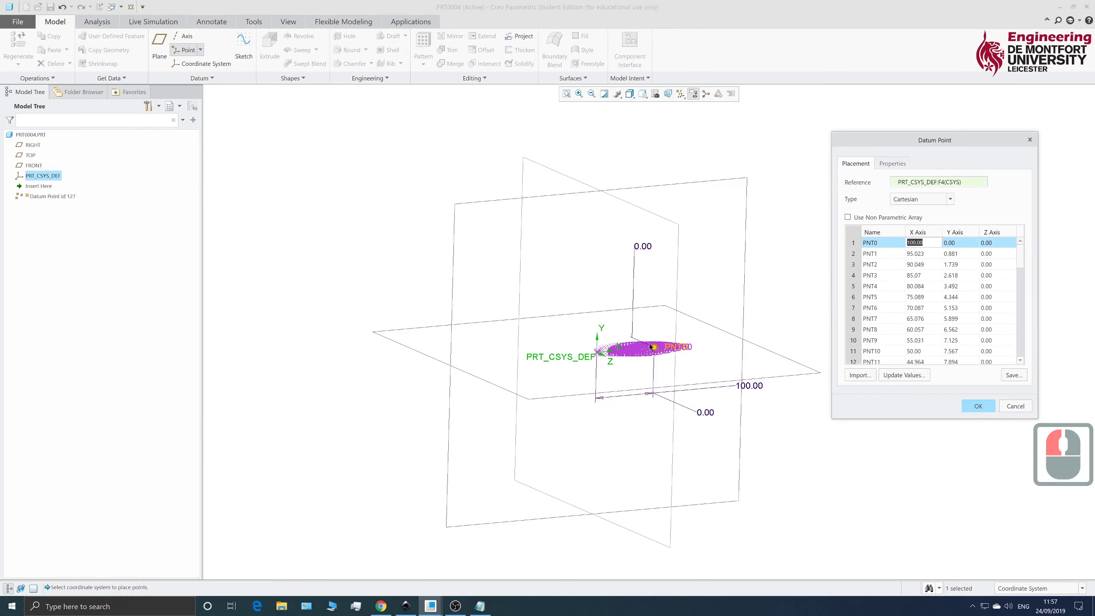
{"action": "scroll", "coordinate": [626, 333], "scroll_direction": "down", "scroll_amount": 11}
{"action": "scroll", "coordinate": [476, 288], "scroll_direction": "down", "scroll_amount": 6}
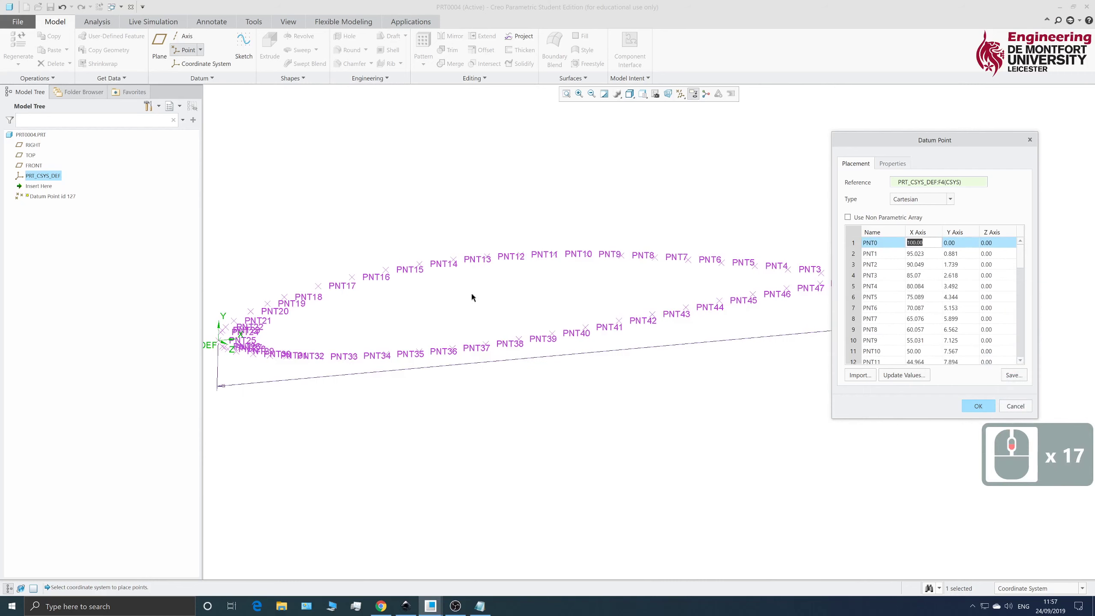
{"action": "scroll", "coordinate": [298, 322], "scroll_direction": "up", "scroll_amount": 2}
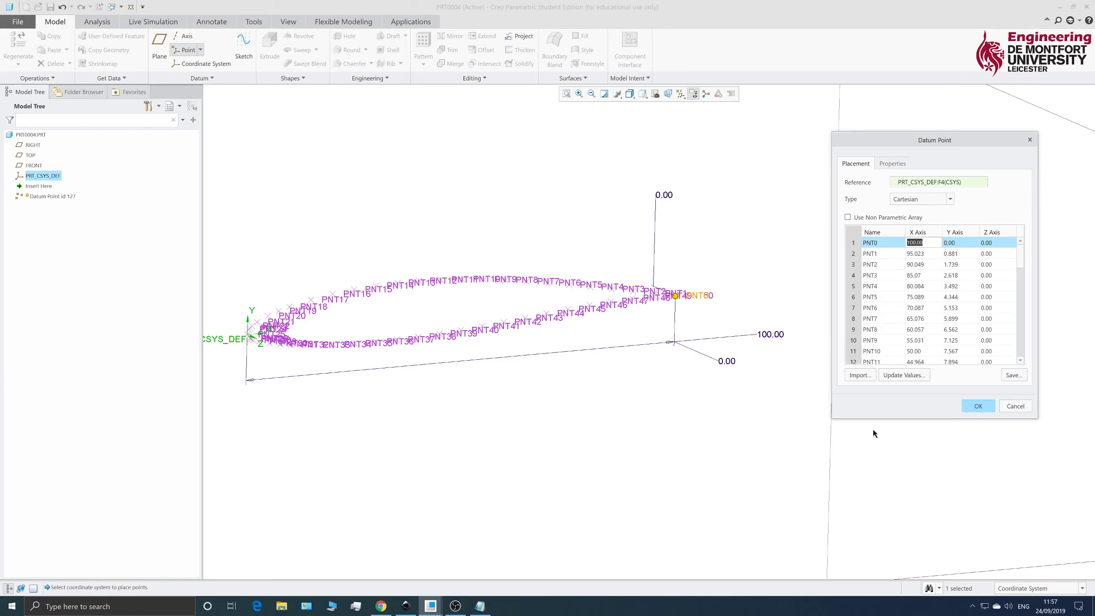
{"action": "left_click", "coordinate": [979, 406]}
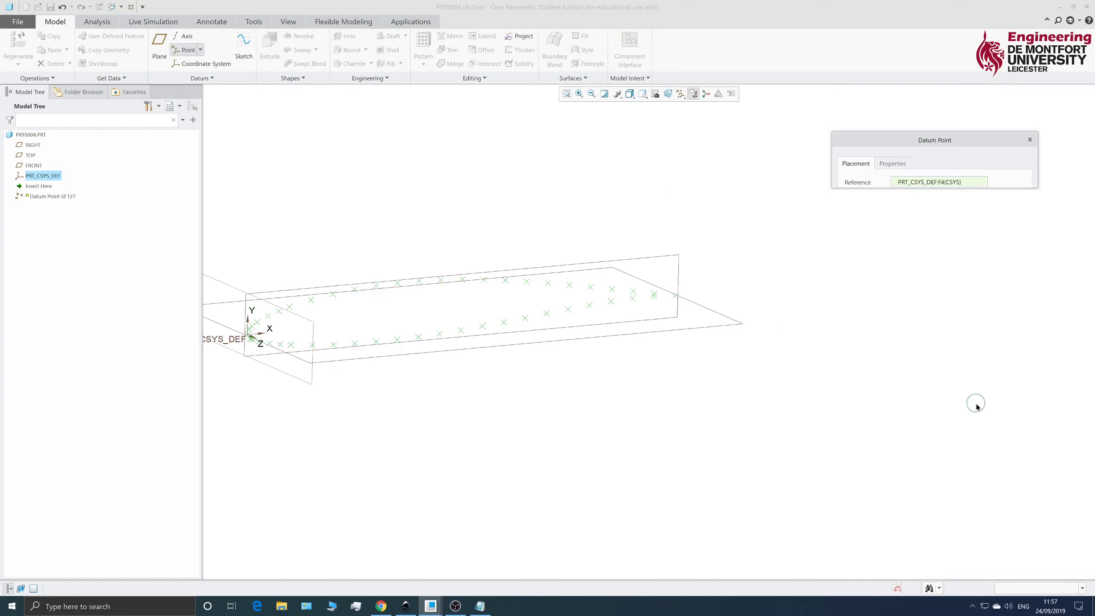
- Create a datum curve through points, using the imported airfoil datum point feature as its reference
{"action": "scroll", "coordinate": [582, 337], "scroll_direction": "up", "scroll_amount": 3}
{"action": "scroll", "coordinate": [572, 306], "scroll_direction": "down", "scroll_amount": 5}
{"action": "left_click", "coordinate": [523, 252]}
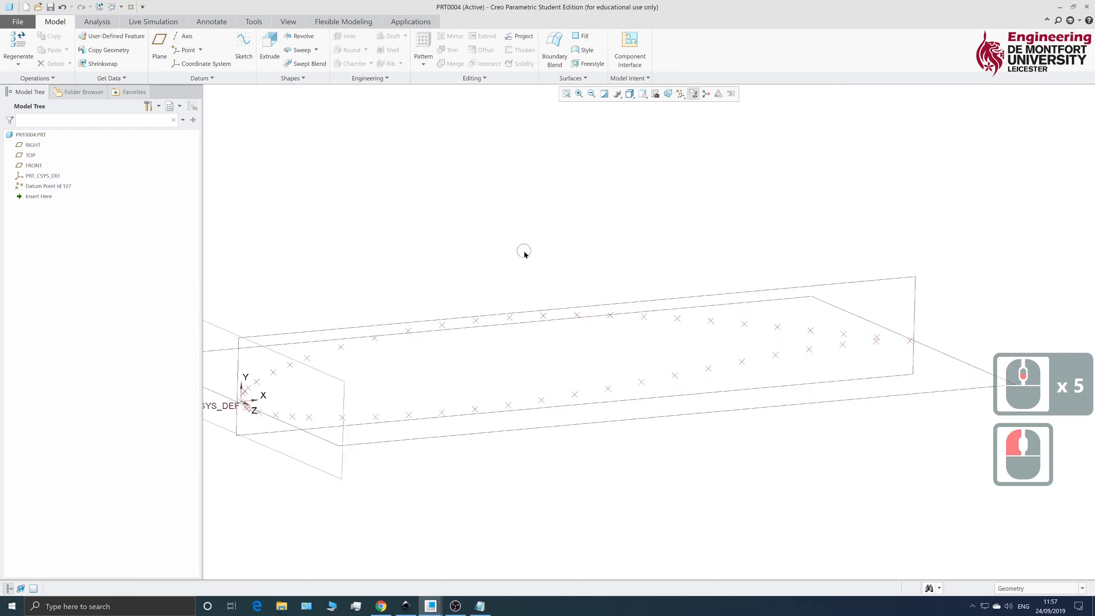
{"action": "scroll", "coordinate": [534, 296], "scroll_direction": "up", "scroll_amount": 4}
{"action": "scroll", "coordinate": [534, 295], "scroll_direction": "down", "scroll_amount": 5}
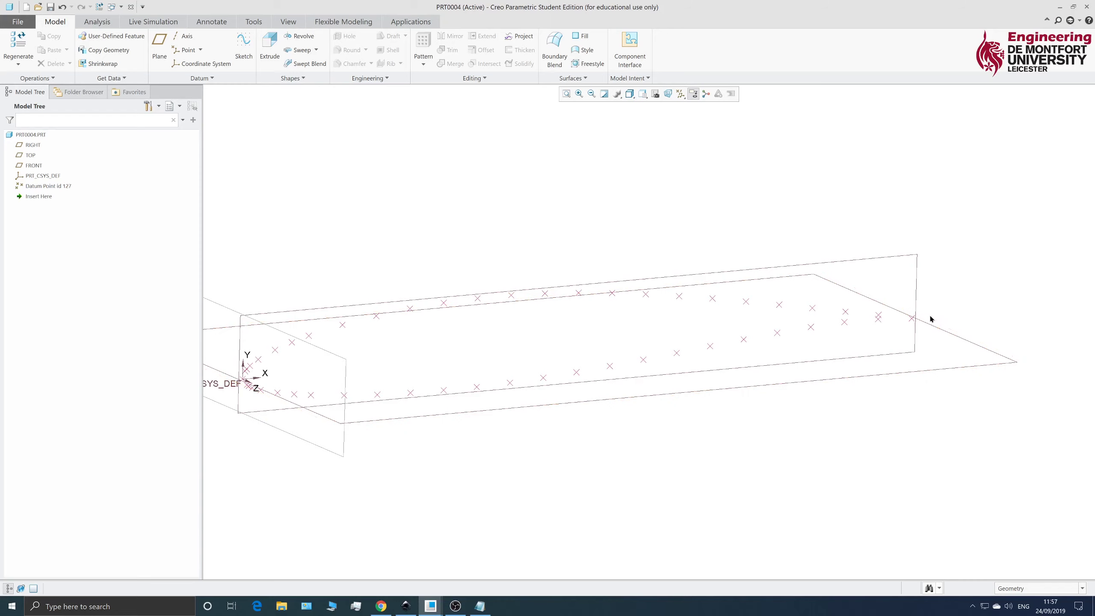
{"action": "scroll", "coordinate": [611, 319], "scroll_direction": "up", "scroll_amount": 5}
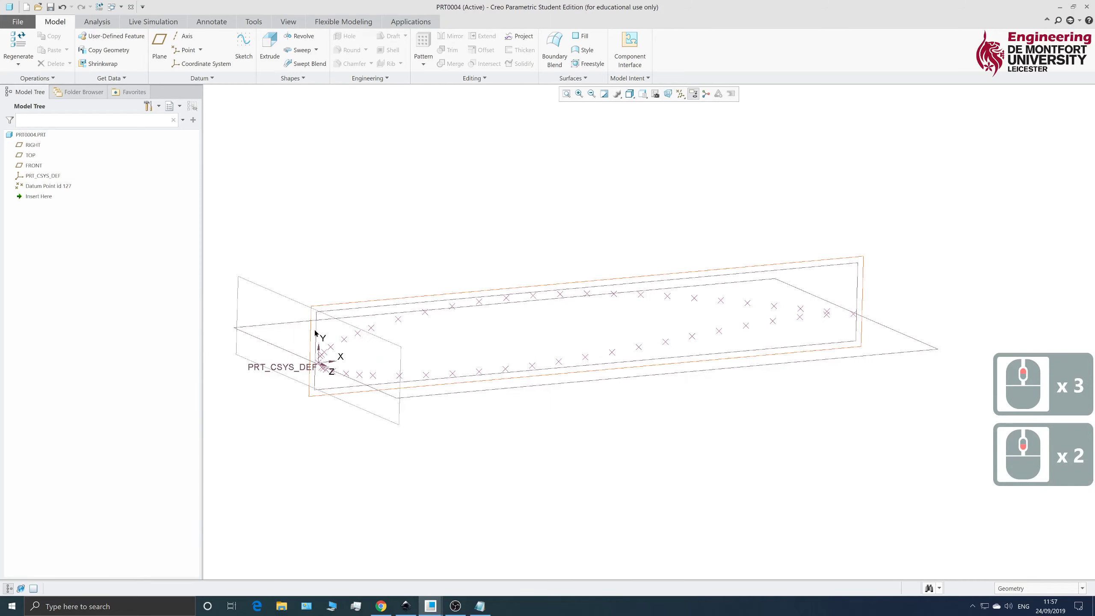
{"action": "left_click", "coordinate": [201, 78]}
{"action": "mouse_move", "coordinate": [211, 88]}
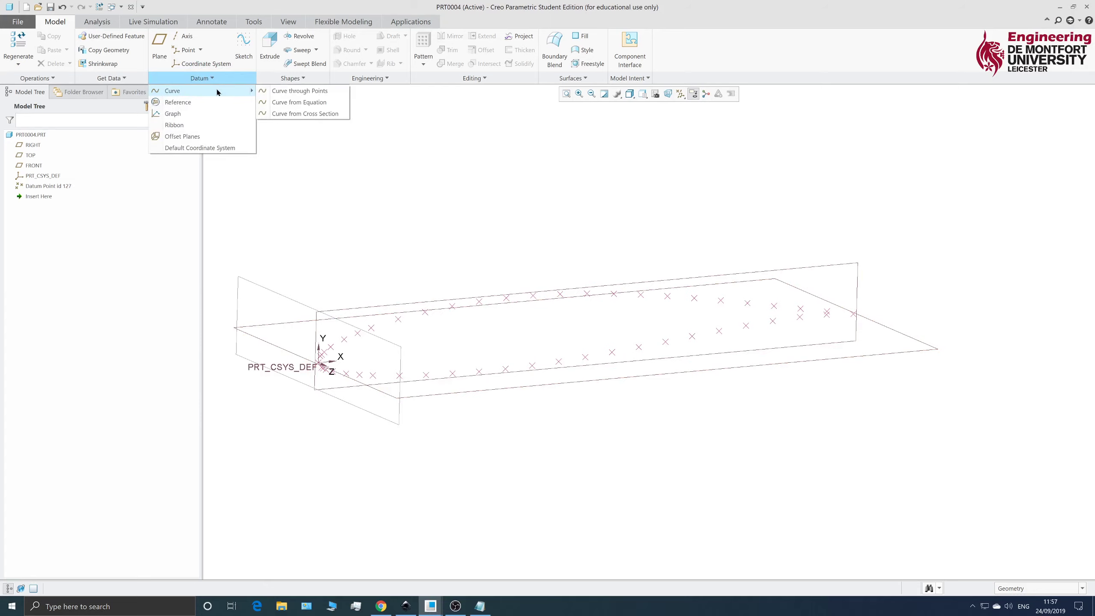
{"action": "left_click", "coordinate": [310, 91]}
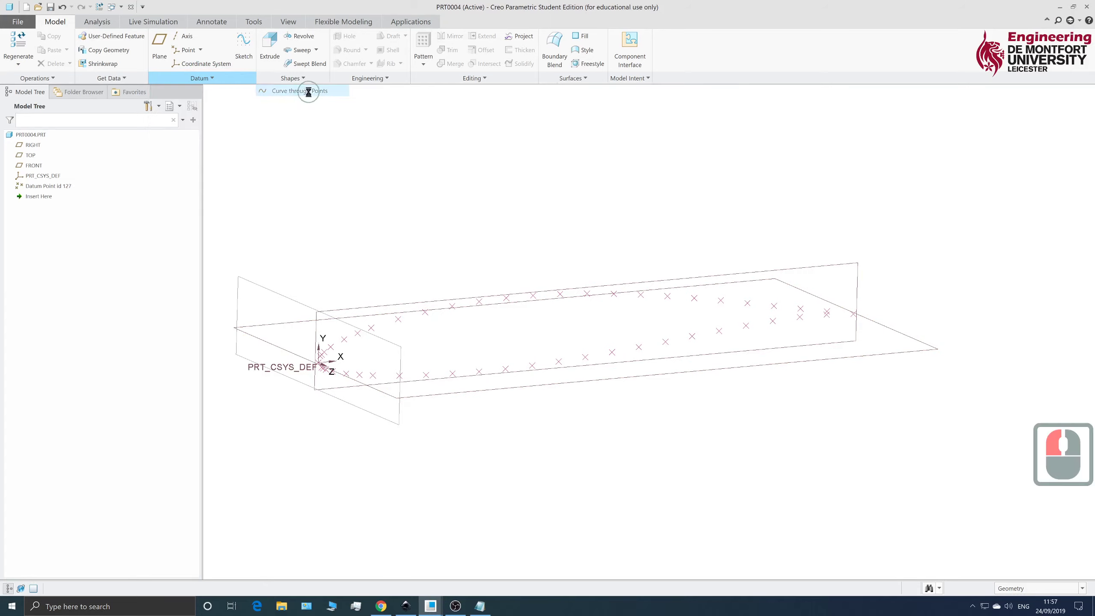
{"action": "left_click", "coordinate": [51, 189]}
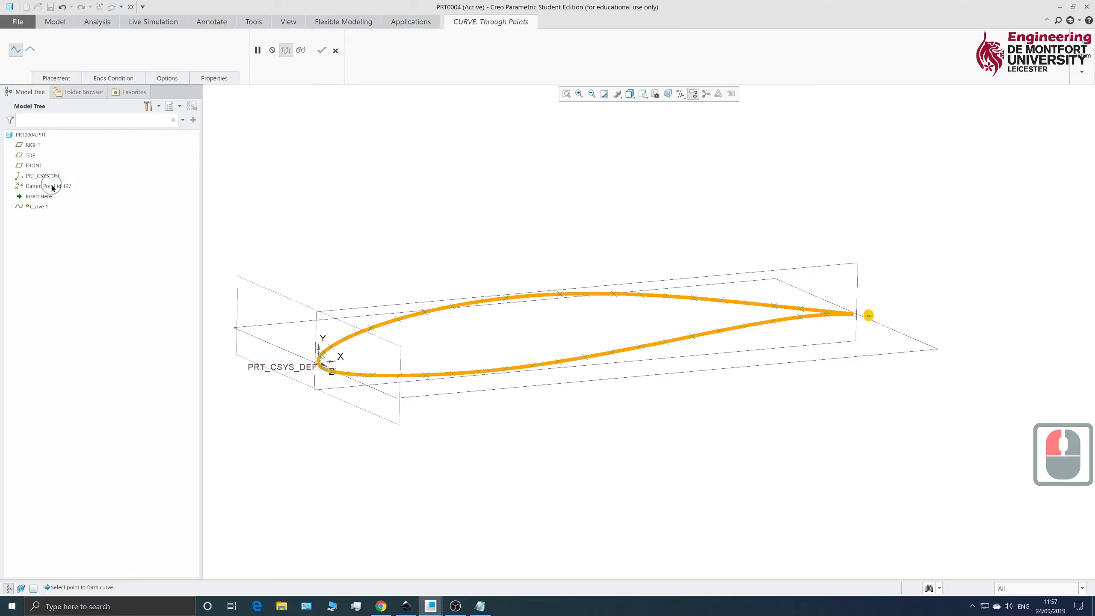